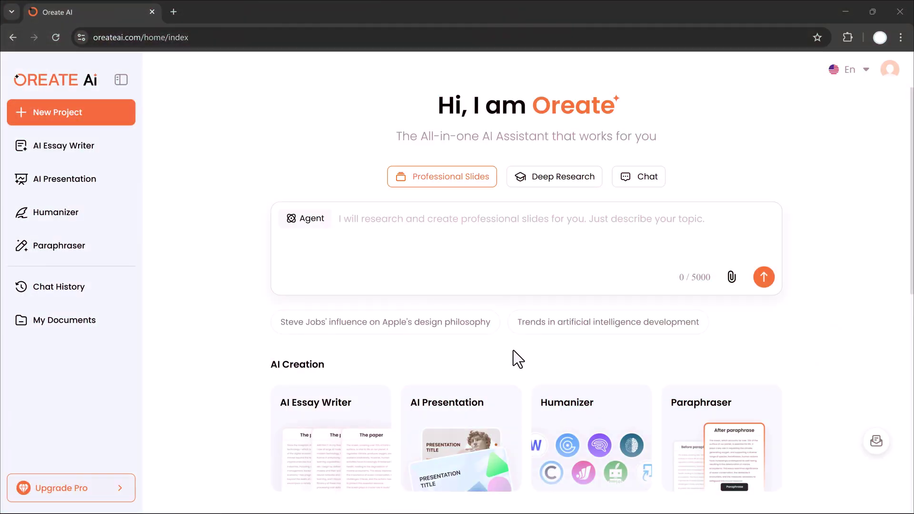
{"action": "scroll", "coordinate": [520, 357], "scroll_direction": "down", "scroll_amount": 3}
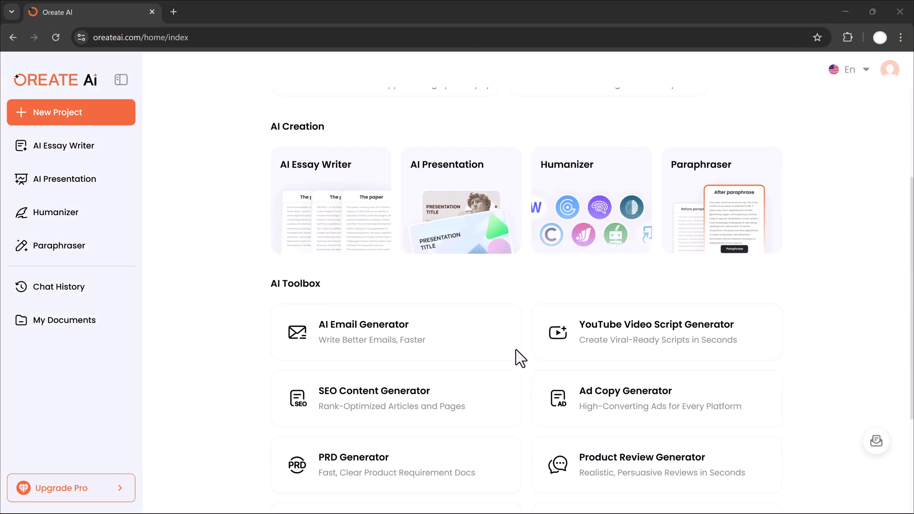
{"action": "mouse_move", "coordinate": [721, 438]}
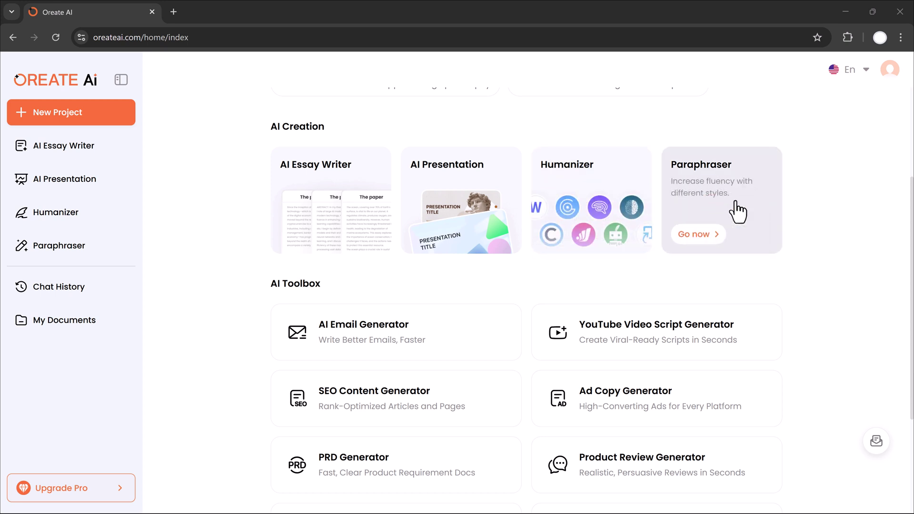
{"action": "scroll", "coordinate": [738, 210], "scroll_direction": "down", "scroll_amount": 3}
{"action": "scroll", "coordinate": [737, 211], "scroll_direction": "down", "scroll_amount": 2}
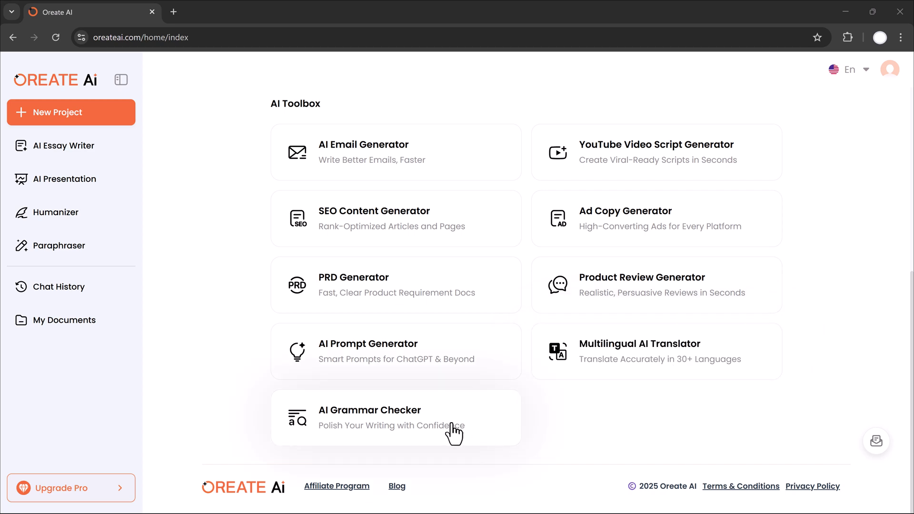
{"action": "scroll", "coordinate": [628, 420], "scroll_direction": "up", "scroll_amount": 8}
{"action": "scroll", "coordinate": [628, 420], "scroll_direction": "up", "scroll_amount": 8}
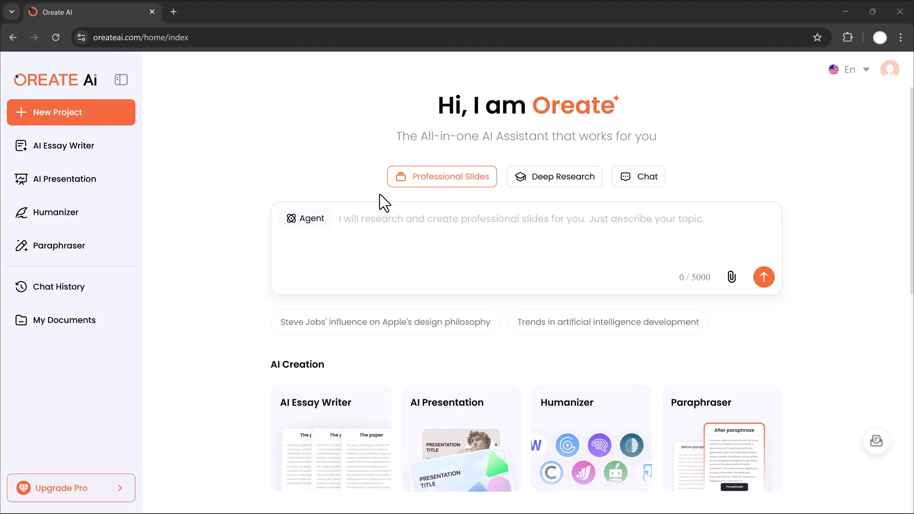
Step: Submit a Professional Slides prompt for a presentation on 2025 e-commerce growth
{"action": "left_click", "coordinate": [432, 215]}
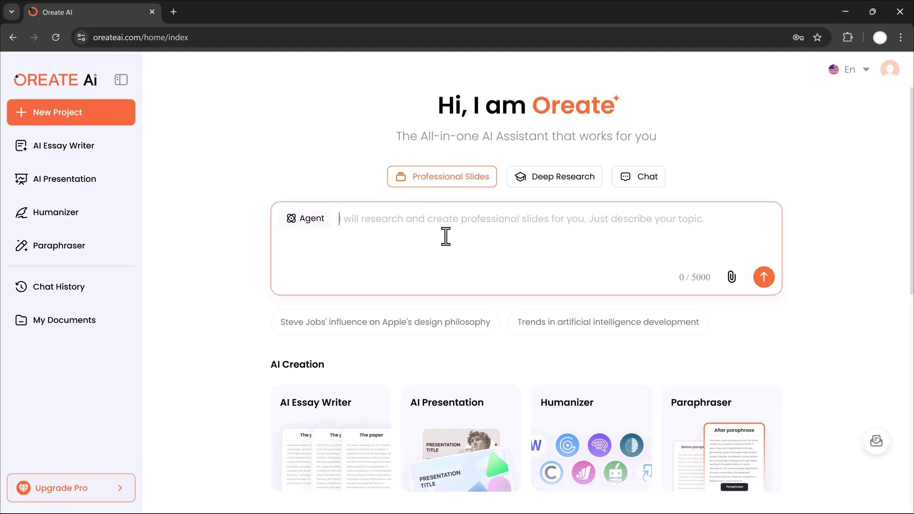
{"action": "type", "text": "Design a research-based slide presentation on the growth of e-commerce in 2025, covering customer behavior trends, logistics, payment systems, and market competition"}
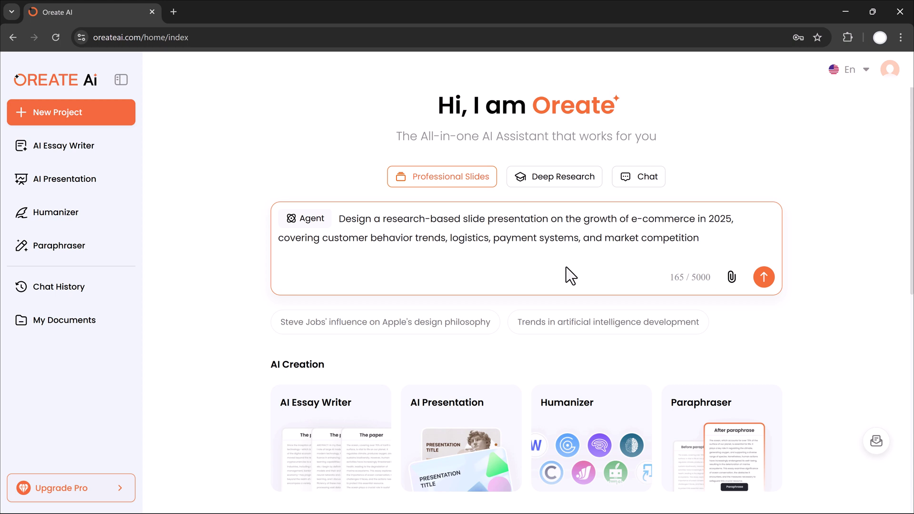
{"action": "left_click", "coordinate": [762, 277]}
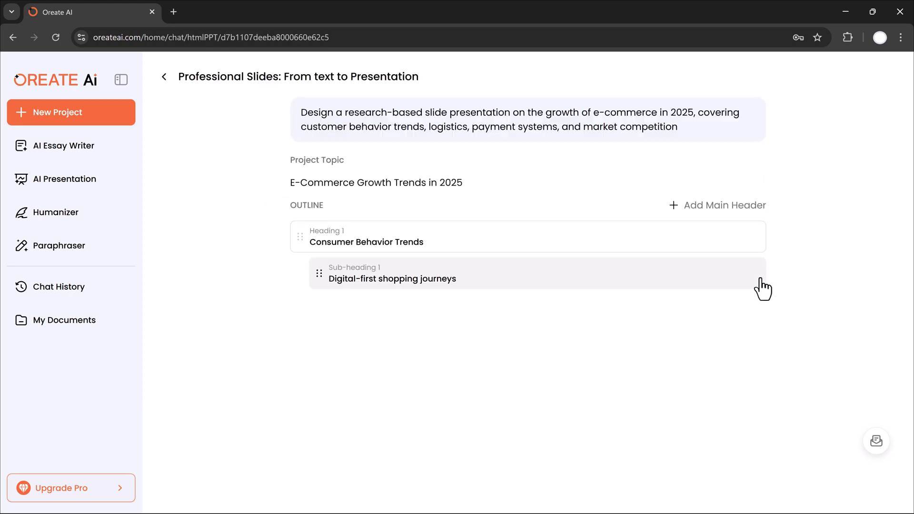
{"action": "scroll", "coordinate": [763, 288], "scroll_direction": "down", "scroll_amount": 5}
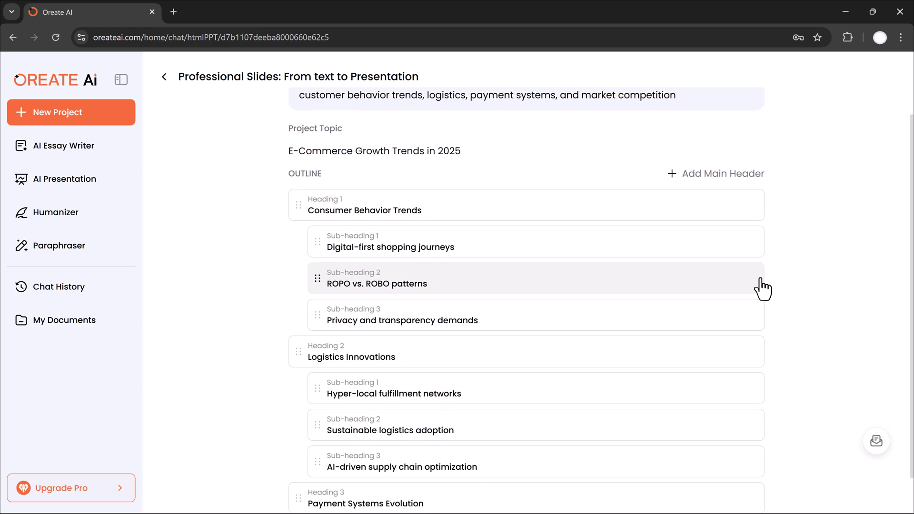
{"action": "scroll", "coordinate": [763, 288], "scroll_direction": "down", "scroll_amount": 5}
{"action": "scroll", "coordinate": [763, 287], "scroll_direction": "down", "scroll_amount": 5}
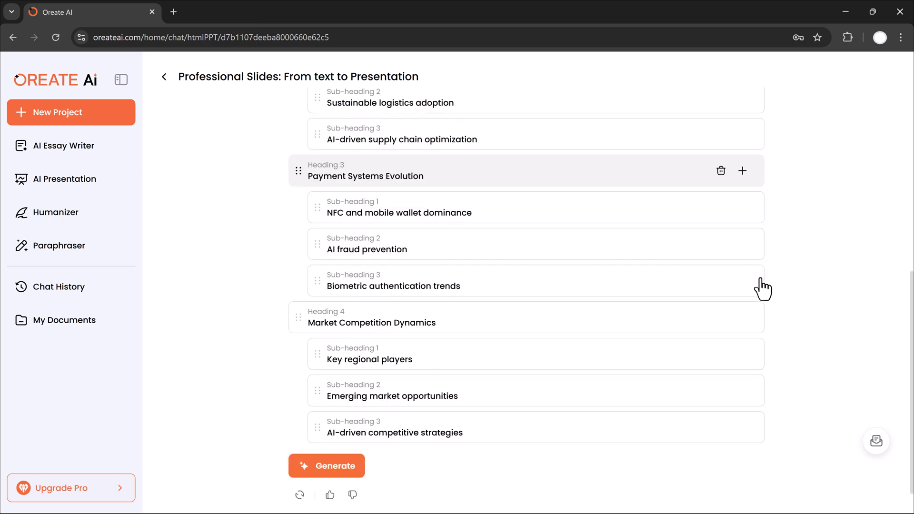
Step: Generate the E-Commerce Growth Trends in 2025 slides from the four-heading outline
{"action": "left_click", "coordinate": [341, 446]}
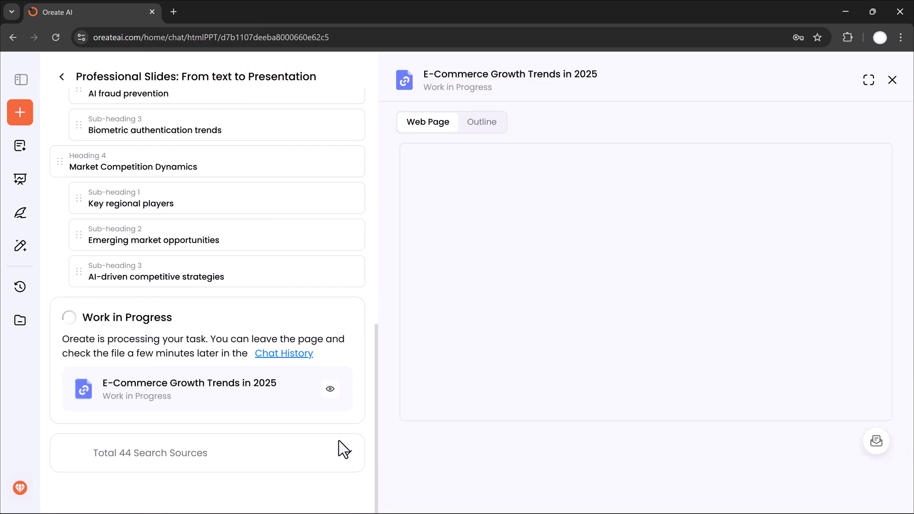
{"action": "scroll", "coordinate": [556, 322], "scroll_direction": "down", "scroll_amount": 5}
{"action": "scroll", "coordinate": [557, 321], "scroll_direction": "down", "scroll_amount": 5}
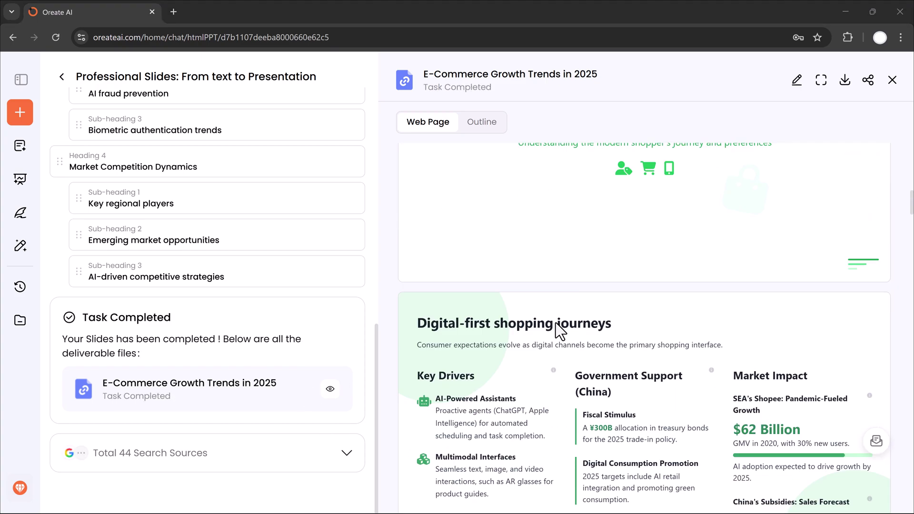
{"action": "scroll", "coordinate": [556, 322], "scroll_direction": "down", "scroll_amount": 5}
{"action": "scroll", "coordinate": [560, 330], "scroll_direction": "down", "scroll_amount": 5}
{"action": "scroll", "coordinate": [560, 330], "scroll_direction": "up", "scroll_amount": 5}
{"action": "scroll", "coordinate": [560, 330], "scroll_direction": "up", "scroll_amount": 10}
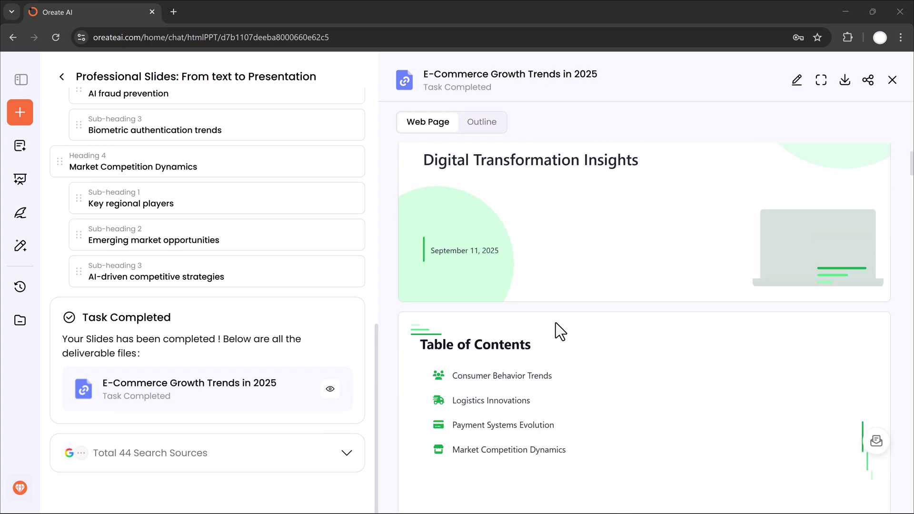
{"action": "scroll", "coordinate": [560, 330], "scroll_direction": "up", "scroll_amount": 3}
Step: Check the deck's Outline view, return to Web Page, and toggle full-screen preview on and off
{"action": "left_click", "coordinate": [481, 121]}
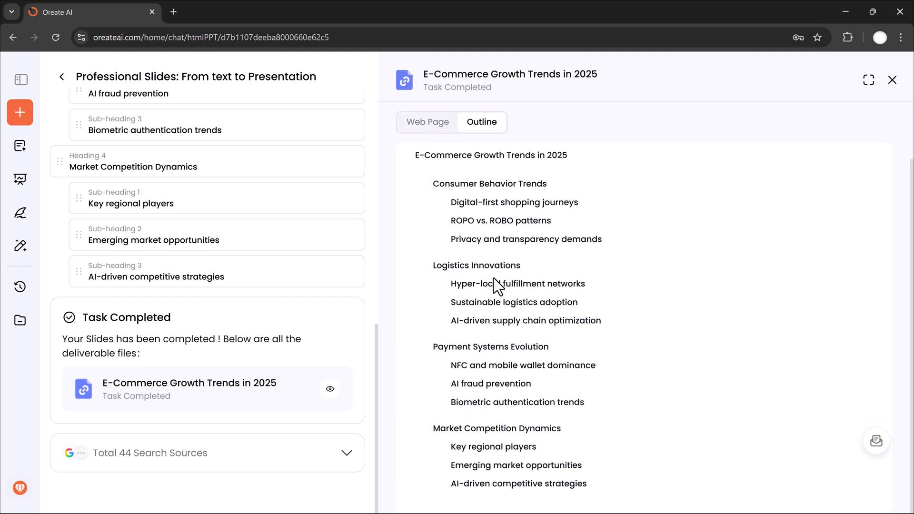
{"action": "left_click", "coordinate": [428, 121]}
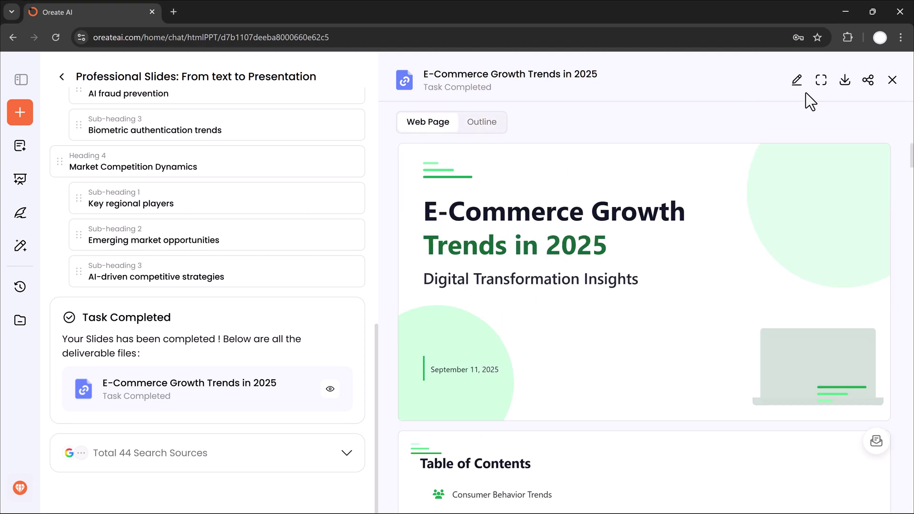
{"action": "left_click", "coordinate": [820, 79]}
{"action": "scroll", "coordinate": [707, 281], "scroll_direction": "down", "scroll_amount": 5}
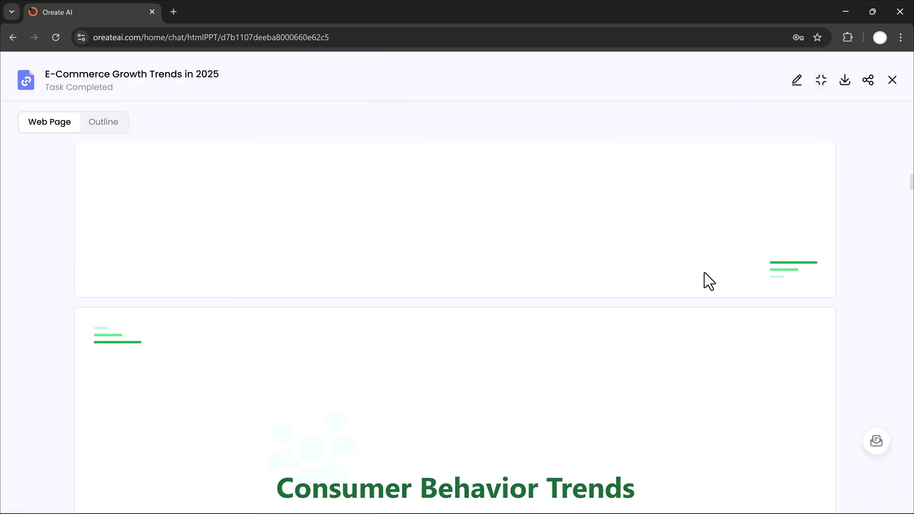
{"action": "scroll", "coordinate": [704, 272], "scroll_direction": "down", "scroll_amount": 5}
{"action": "scroll", "coordinate": [703, 272], "scroll_direction": "down", "scroll_amount": 5}
{"action": "scroll", "coordinate": [704, 272], "scroll_direction": "down", "scroll_amount": 5}
{"action": "scroll", "coordinate": [703, 272], "scroll_direction": "down", "scroll_amount": 5}
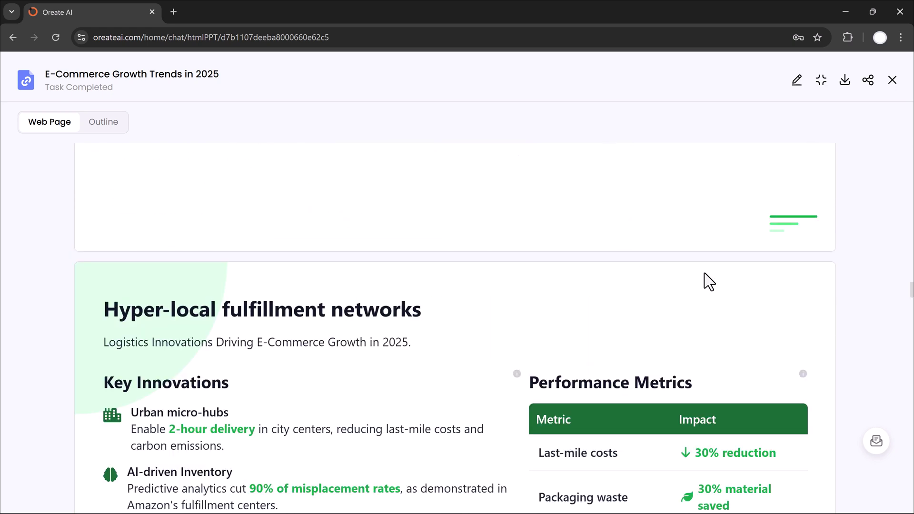
{"action": "scroll", "coordinate": [704, 272], "scroll_direction": "up", "scroll_amount": 5}
{"action": "scroll", "coordinate": [704, 272], "scroll_direction": "up", "scroll_amount": 5}
{"action": "scroll", "coordinate": [706, 279], "scroll_direction": "up", "scroll_amount": 5}
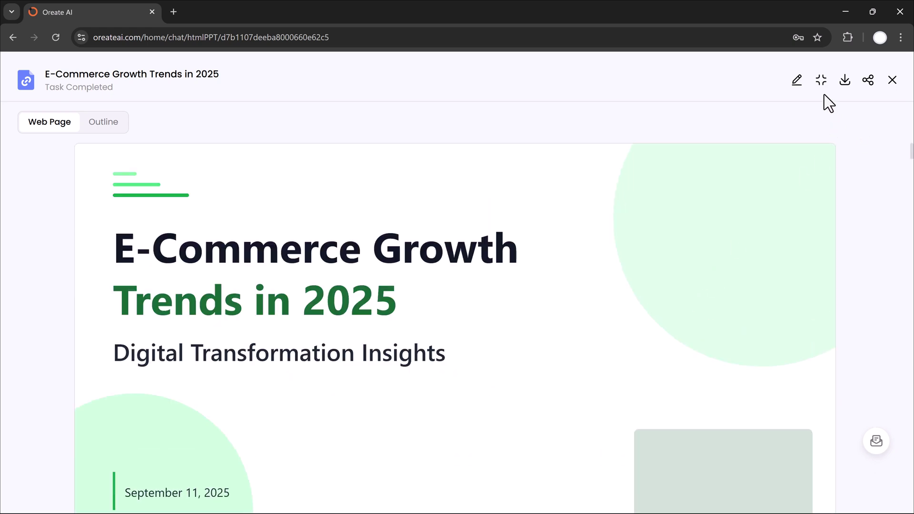
{"action": "left_click", "coordinate": [820, 79]}
Step: Change the Consumer contents entry to red 'Add the text Behavior Trends', save, and close the preview
{"action": "left_click", "coordinate": [795, 80]}
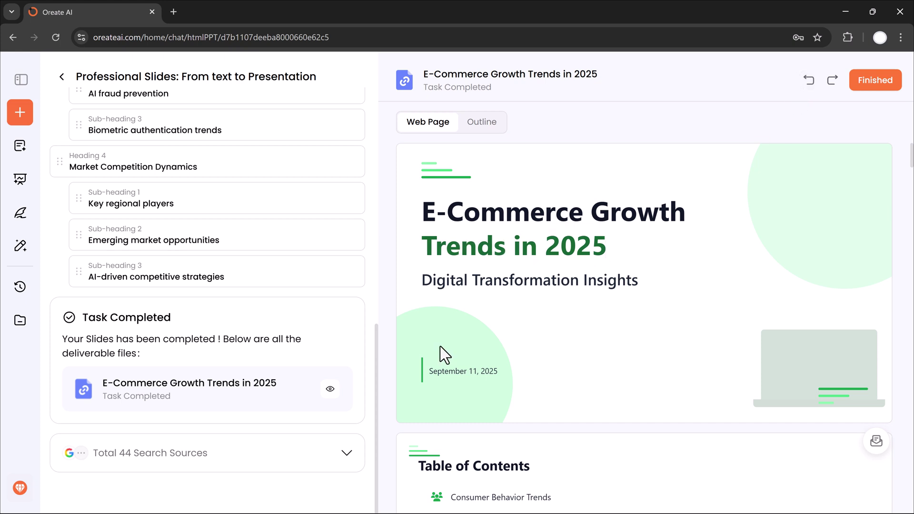
{"action": "scroll", "coordinate": [440, 347], "scroll_direction": "down", "scroll_amount": 3}
{"action": "double_click", "coordinate": [462, 259]}
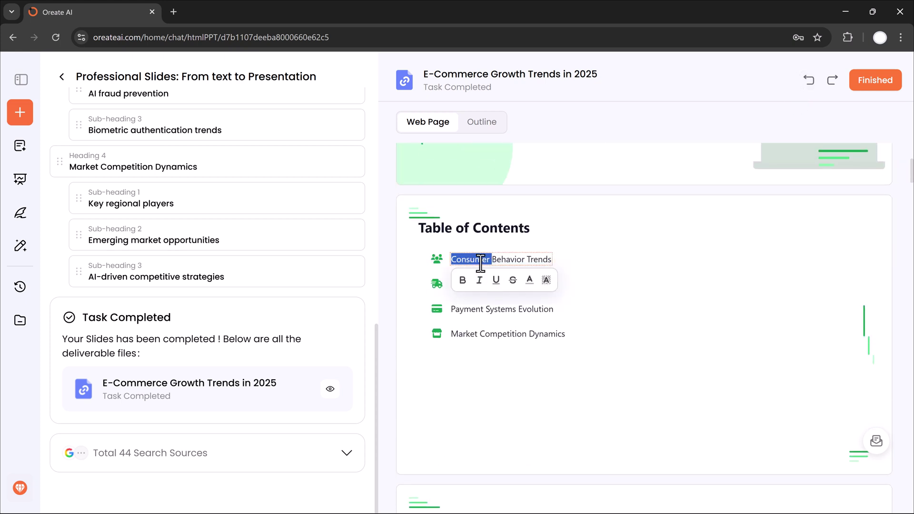
{"action": "key", "text": "BackSpace"}
{"action": "type", "text": "Add the text"}
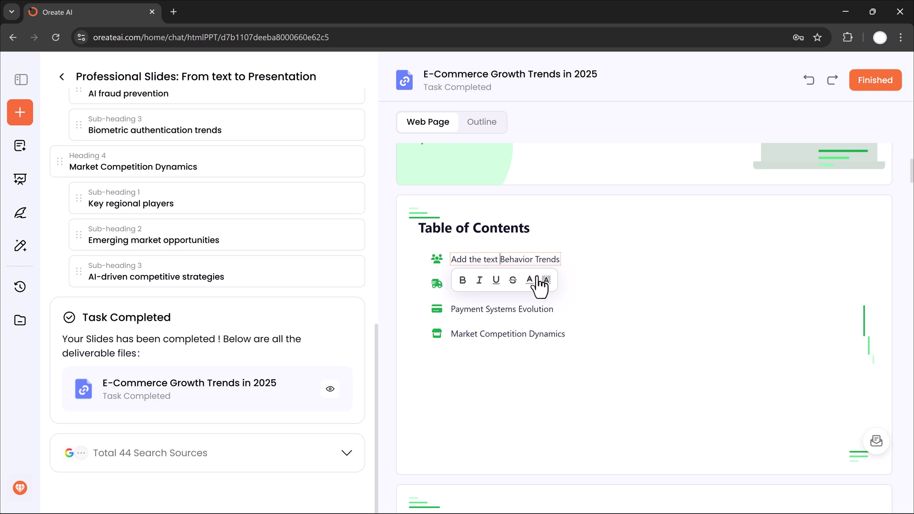
{"action": "left_click", "coordinate": [528, 281]}
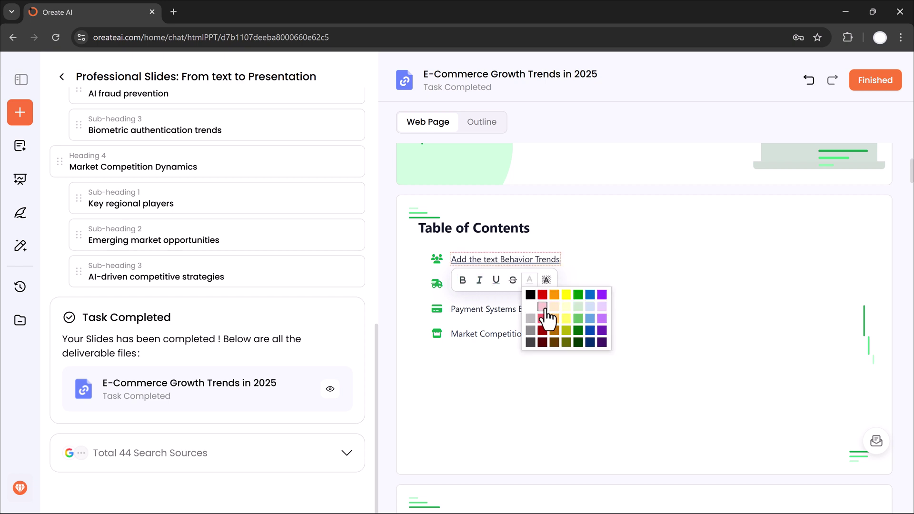
{"action": "left_click", "coordinate": [541, 294]}
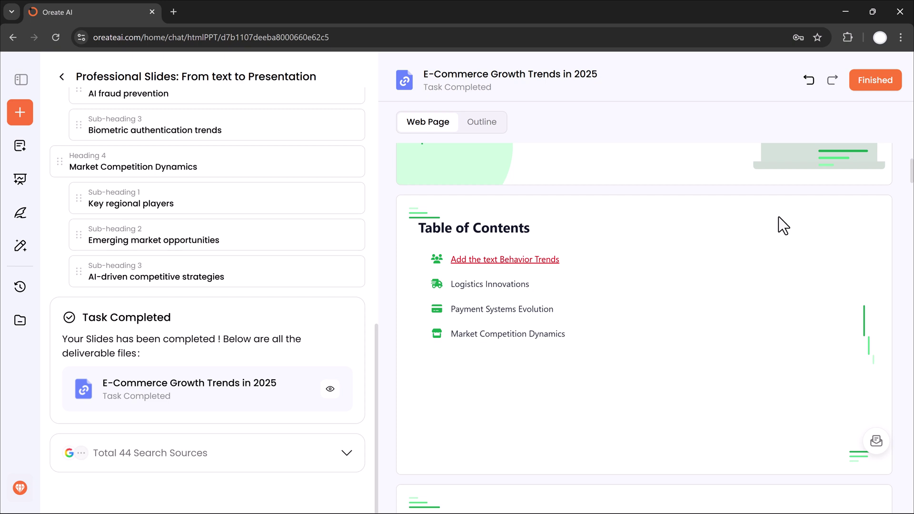
{"action": "left_click", "coordinate": [874, 80]}
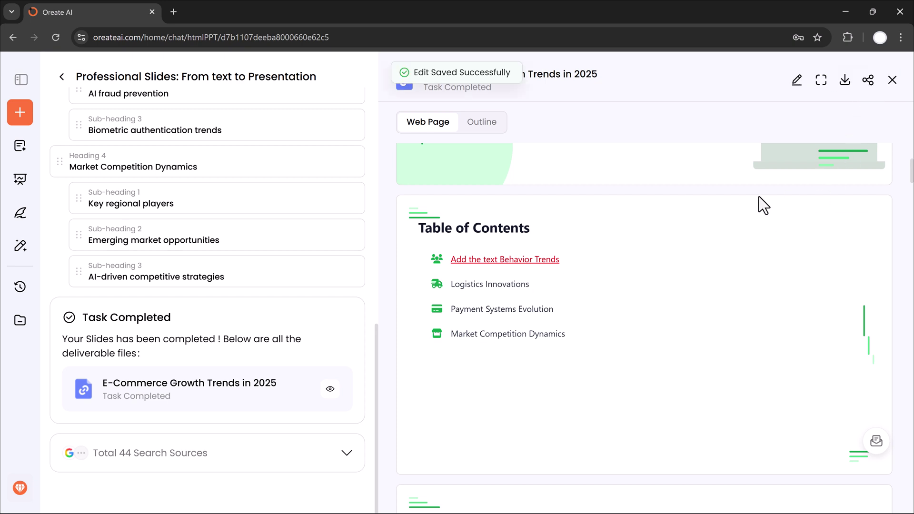
{"action": "scroll", "coordinate": [771, 201], "scroll_direction": "up", "scroll_amount": 5}
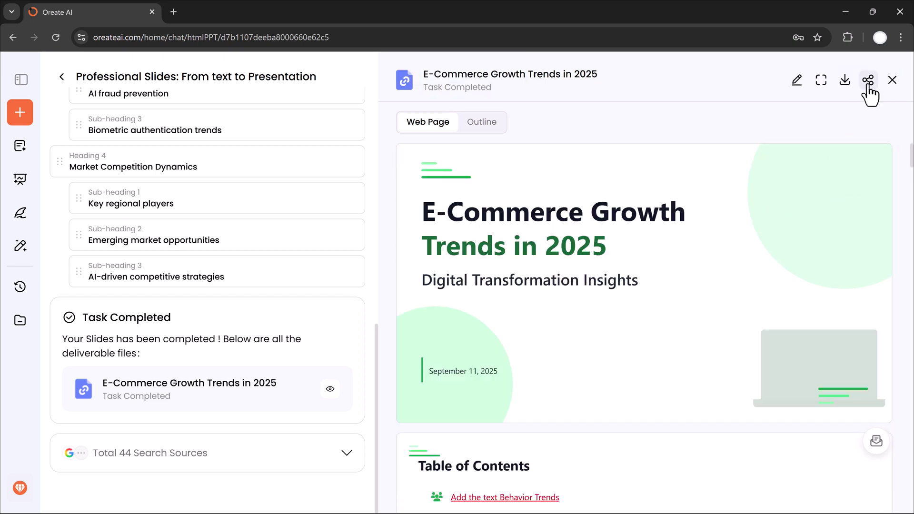
{"action": "left_click", "coordinate": [892, 80]}
Step: Open a New Project and switch the prompt box to Deep Research mode
{"action": "left_click", "coordinate": [19, 80]}
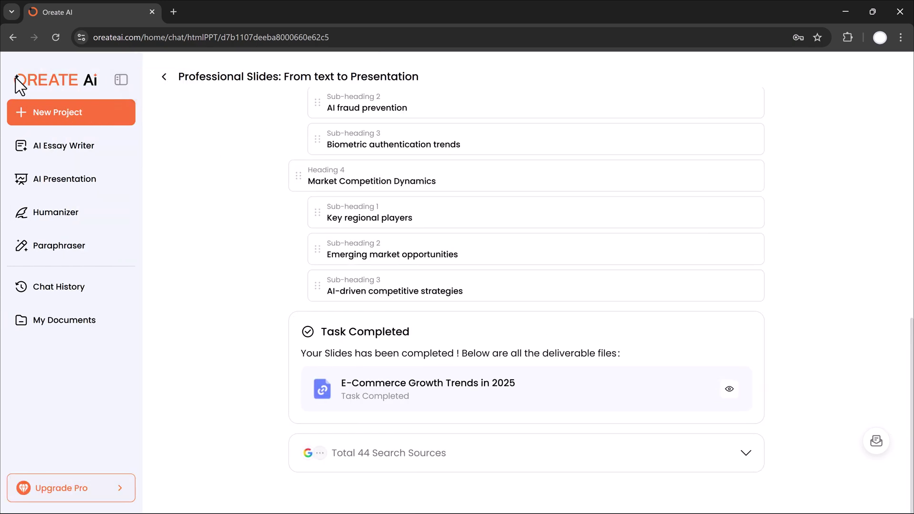
{"action": "left_click", "coordinate": [67, 115]}
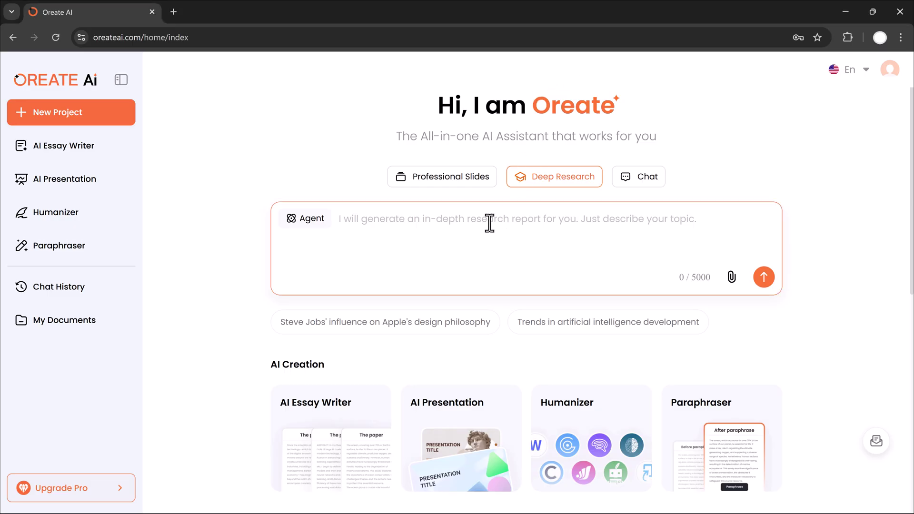
Step: Submit the deep research prompt on social media's influence on political opinions and elections
{"action": "type", "text": "Evaluate the role of social media platforms in shaping political opinions and influencing elections, with examples from the United States, Europe, and Asia."}
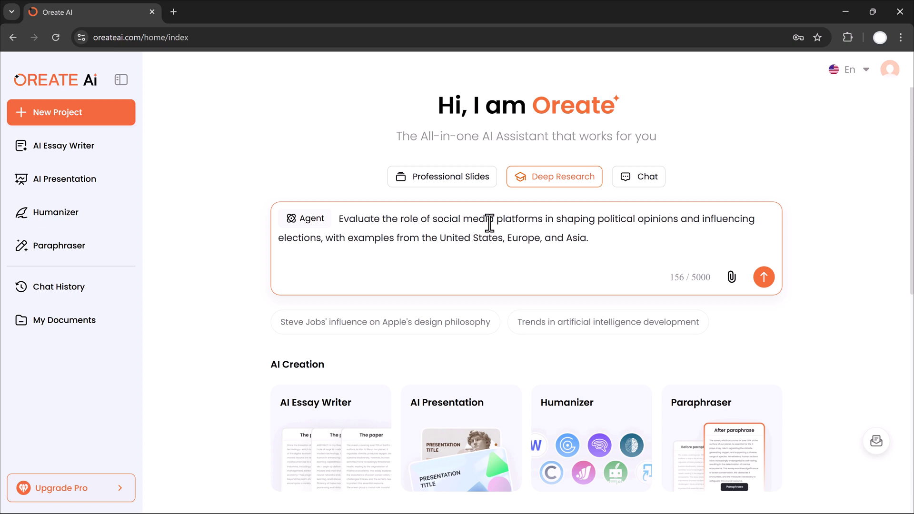
{"action": "left_click", "coordinate": [764, 277]}
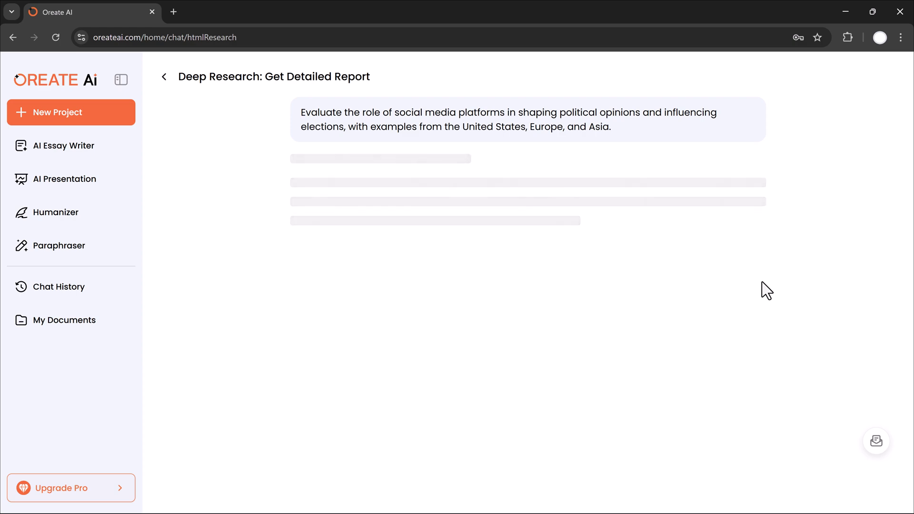
{"action": "scroll", "coordinate": [766, 290], "scroll_direction": "down", "scroll_amount": 5}
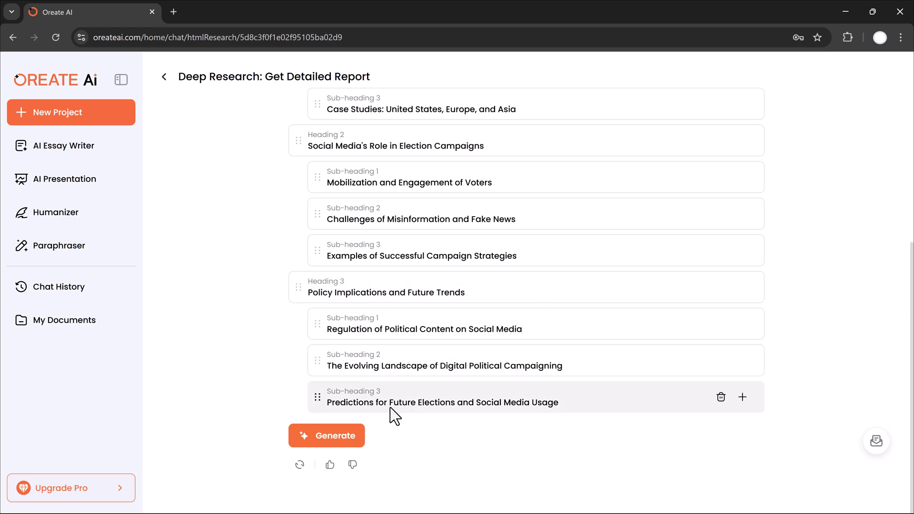
Step: Generate the full report from the three-heading social media and elections outline
{"action": "left_click", "coordinate": [330, 438]}
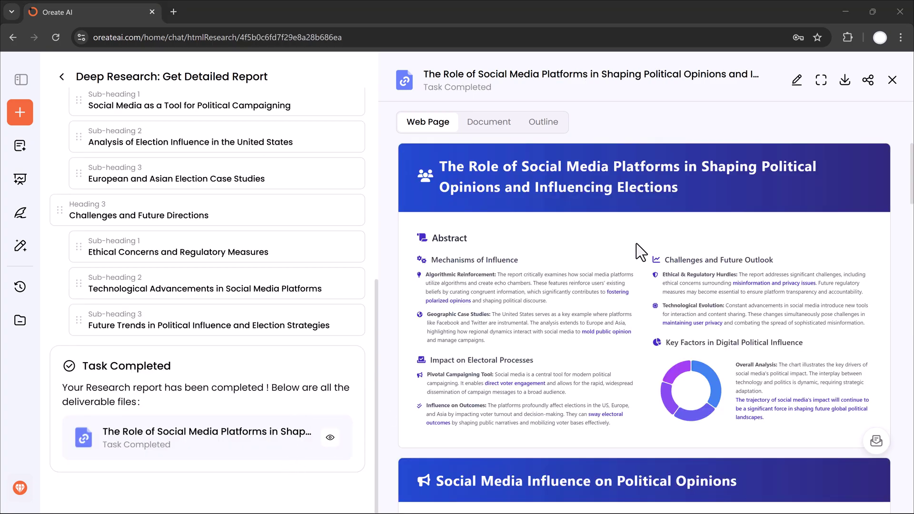
{"action": "scroll", "coordinate": [636, 244], "scroll_direction": "down", "scroll_amount": 5}
{"action": "scroll", "coordinate": [636, 243], "scroll_direction": "down", "scroll_amount": 5}
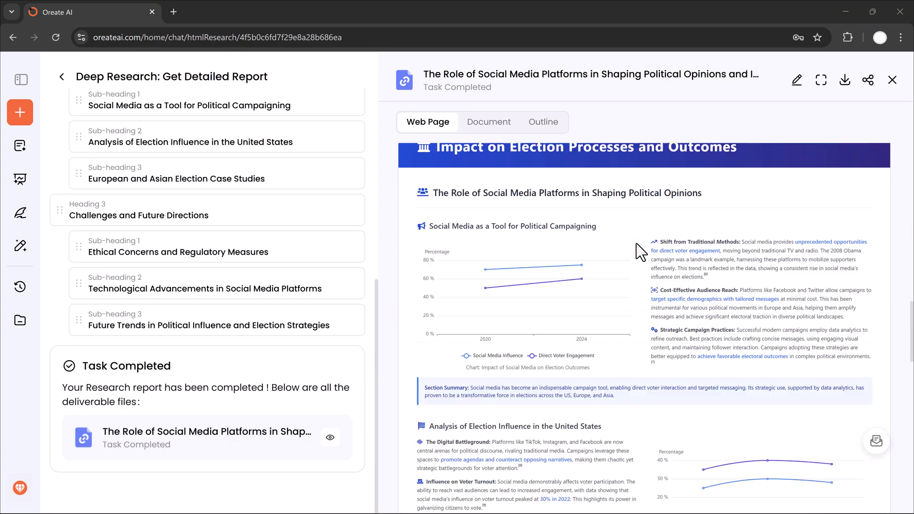
{"action": "scroll", "coordinate": [636, 243], "scroll_direction": "down", "scroll_amount": 5}
{"action": "scroll", "coordinate": [636, 244], "scroll_direction": "down", "scroll_amount": 5}
{"action": "scroll", "coordinate": [636, 244], "scroll_direction": "down", "scroll_amount": 2}
{"action": "scroll", "coordinate": [636, 244], "scroll_direction": "up", "scroll_amount": 5}
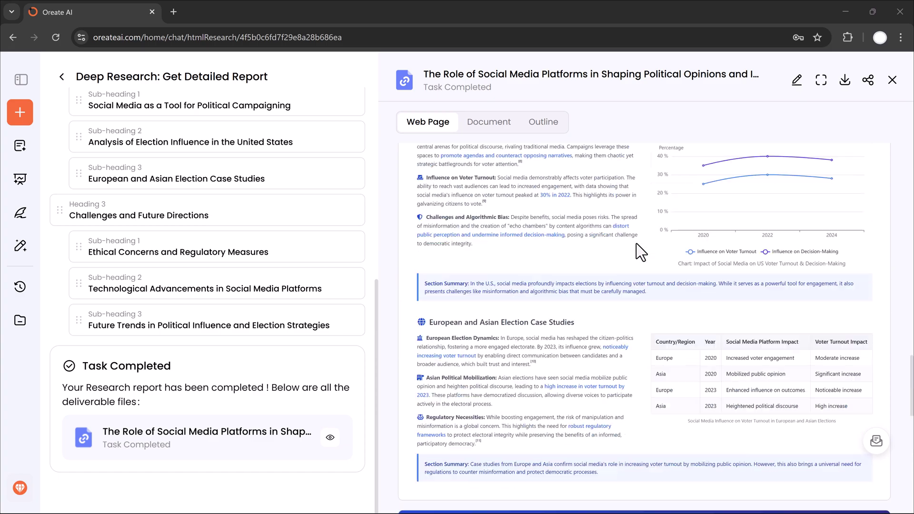
{"action": "scroll", "coordinate": [635, 243], "scroll_direction": "up", "scroll_amount": 5}
{"action": "scroll", "coordinate": [636, 244], "scroll_direction": "up", "scroll_amount": 5}
Step: Browse the report's Document and Outline views, return to Web Page, and expand it to full width
{"action": "left_click", "coordinate": [489, 122]}
{"action": "scroll", "coordinate": [528, 244], "scroll_direction": "down", "scroll_amount": 5}
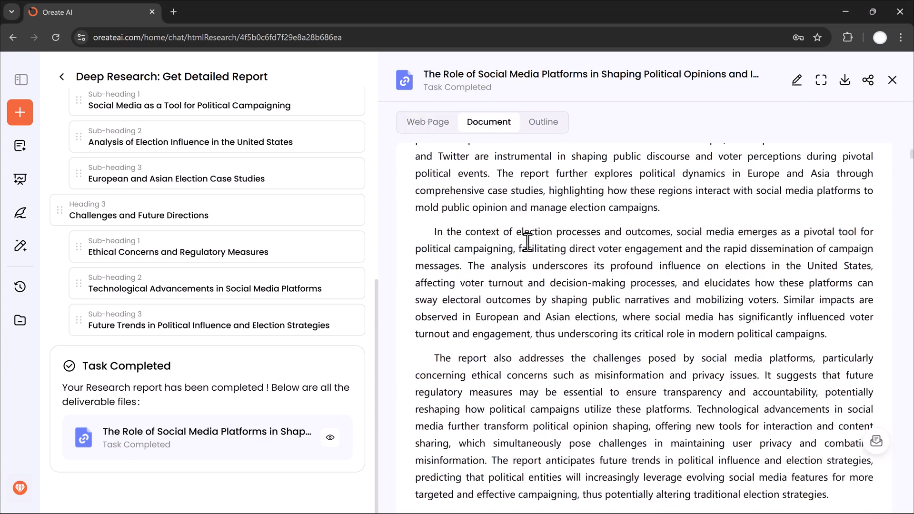
{"action": "scroll", "coordinate": [527, 243], "scroll_direction": "down", "scroll_amount": 5}
{"action": "scroll", "coordinate": [527, 244], "scroll_direction": "down", "scroll_amount": 5}
{"action": "scroll", "coordinate": [528, 243], "scroll_direction": "down", "scroll_amount": 5}
{"action": "scroll", "coordinate": [527, 244], "scroll_direction": "down", "scroll_amount": 5}
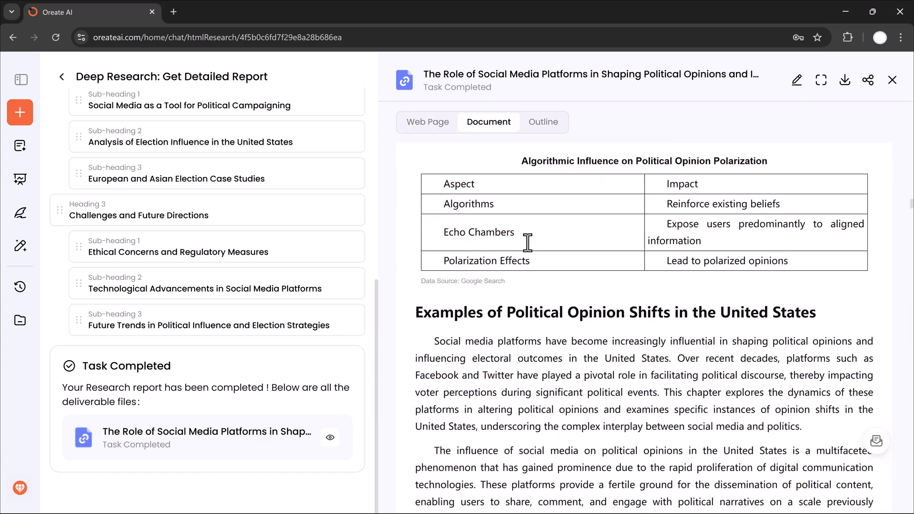
{"action": "scroll", "coordinate": [527, 243], "scroll_direction": "down", "scroll_amount": 5}
{"action": "scroll", "coordinate": [528, 244], "scroll_direction": "down", "scroll_amount": 5}
{"action": "scroll", "coordinate": [527, 244], "scroll_direction": "down", "scroll_amount": 5}
{"action": "scroll", "coordinate": [528, 243], "scroll_direction": "down", "scroll_amount": 5}
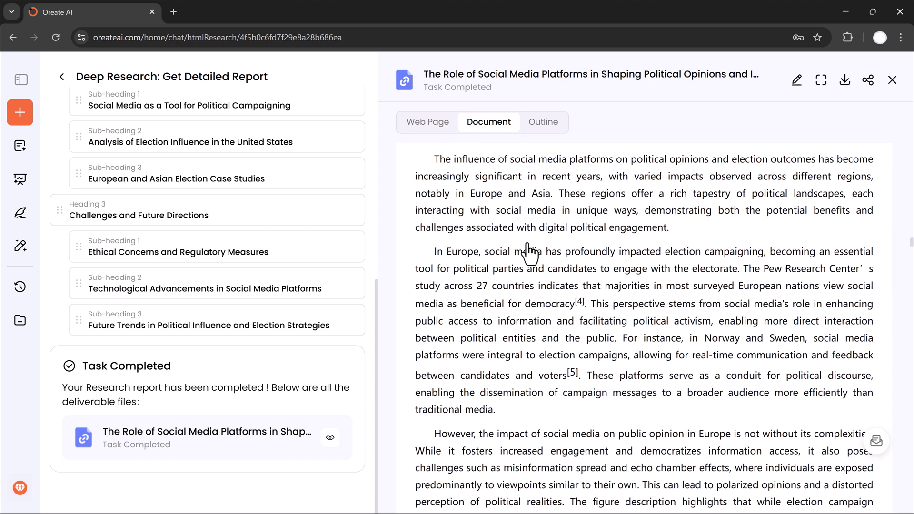
{"action": "scroll", "coordinate": [528, 244], "scroll_direction": "down", "scroll_amount": 5}
{"action": "scroll", "coordinate": [527, 244], "scroll_direction": "down", "scroll_amount": 4}
{"action": "left_click", "coordinate": [541, 122]}
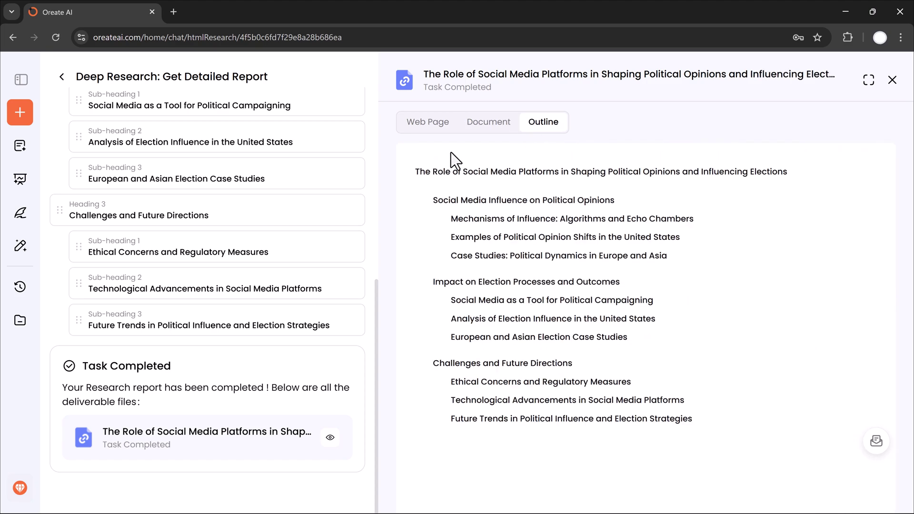
{"action": "left_click", "coordinate": [428, 122]}
{"action": "left_click", "coordinate": [821, 80]}
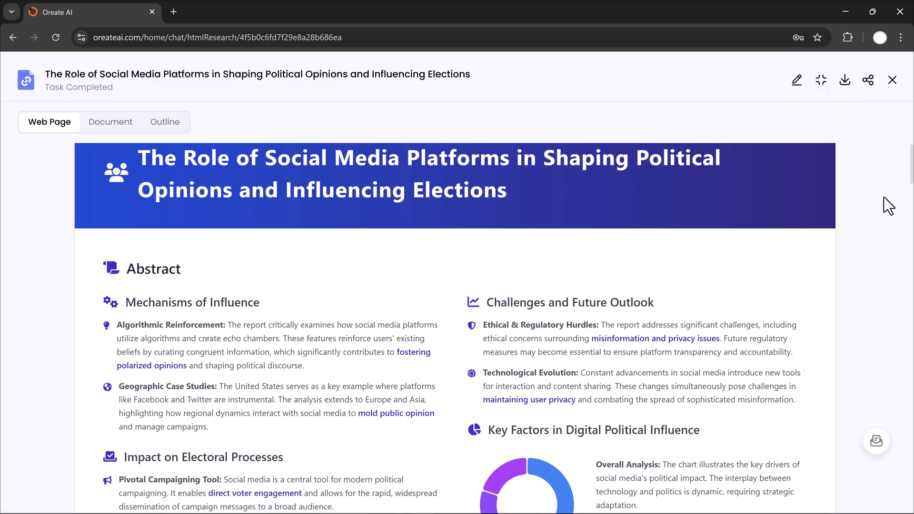
{"action": "scroll", "coordinate": [887, 206], "scroll_direction": "down", "scroll_amount": 5}
{"action": "scroll", "coordinate": [887, 205], "scroll_direction": "down", "scroll_amount": 5}
{"action": "scroll", "coordinate": [887, 206], "scroll_direction": "down", "scroll_amount": 5}
{"action": "scroll", "coordinate": [887, 206], "scroll_direction": "down", "scroll_amount": 5}
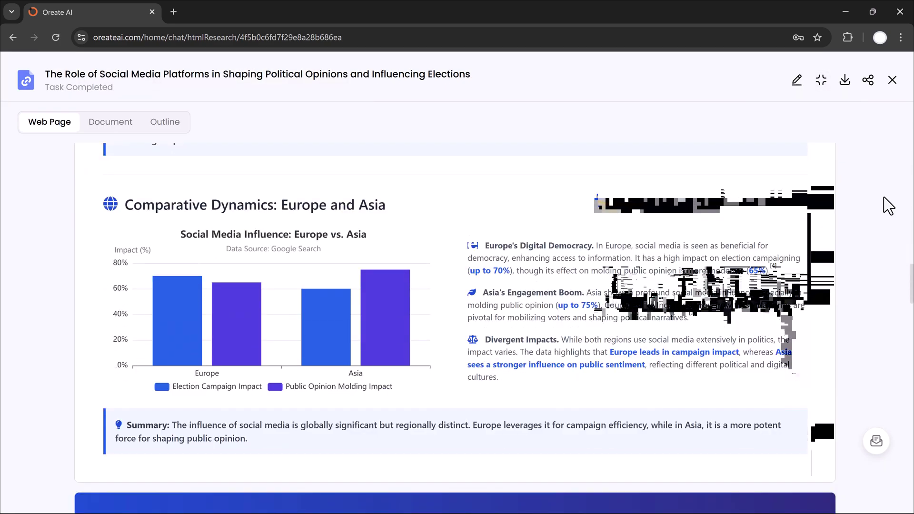
{"action": "scroll", "coordinate": [888, 206], "scroll_direction": "down", "scroll_amount": 5}
{"action": "scroll", "coordinate": [887, 206], "scroll_direction": "down", "scroll_amount": 5}
{"action": "scroll", "coordinate": [883, 198], "scroll_direction": "down", "scroll_amount": 5}
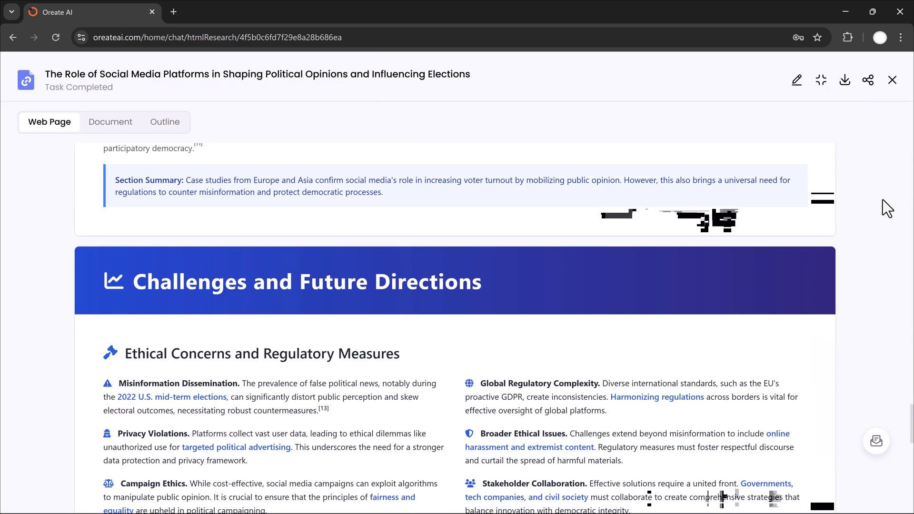
{"action": "scroll", "coordinate": [882, 199], "scroll_direction": "down", "scroll_amount": 5}
{"action": "scroll", "coordinate": [883, 198], "scroll_direction": "down", "scroll_amount": 5}
{"action": "scroll", "coordinate": [882, 199], "scroll_direction": "down", "scroll_amount": 2}
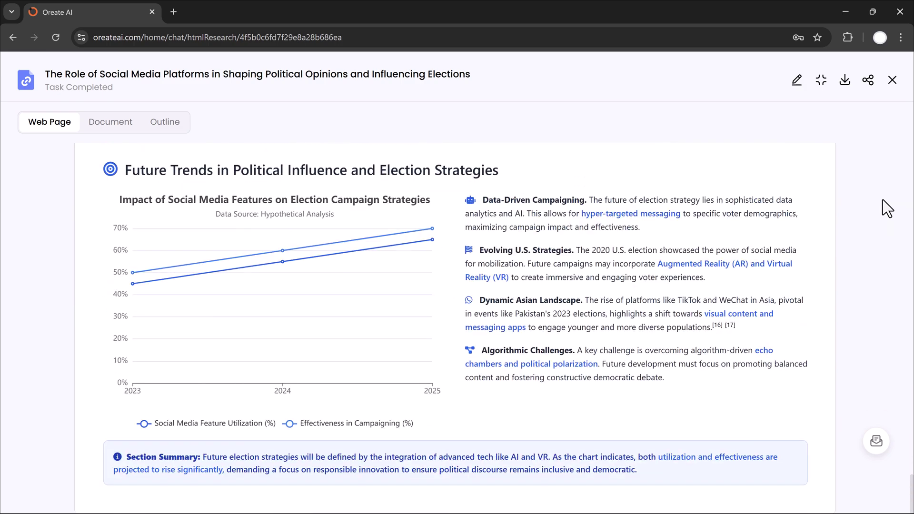
{"action": "scroll", "coordinate": [882, 198], "scroll_direction": "up", "scroll_amount": 8}
{"action": "scroll", "coordinate": [882, 199], "scroll_direction": "up", "scroll_amount": 8}
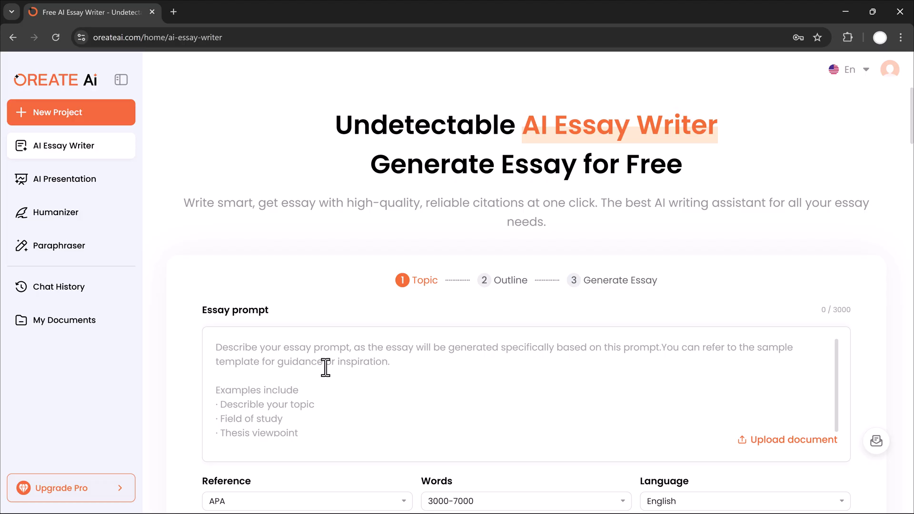
Step: Enter the gender equality essay prompt, check reference, length and language options, and generate via the outline
{"action": "type", "text": "Gender equality in the 21st century: progress, challenges, and the role of education and policy reforms."}
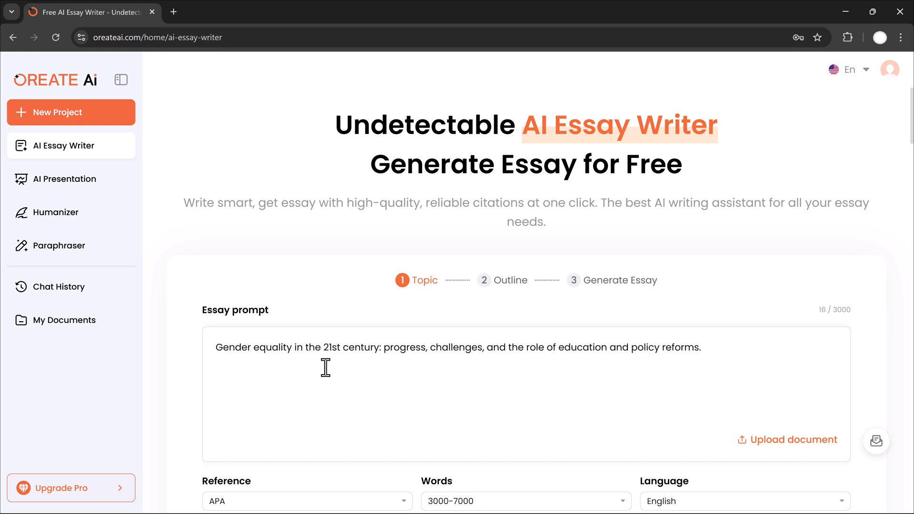
{"action": "scroll", "coordinate": [506, 389], "scroll_direction": "down", "scroll_amount": 1}
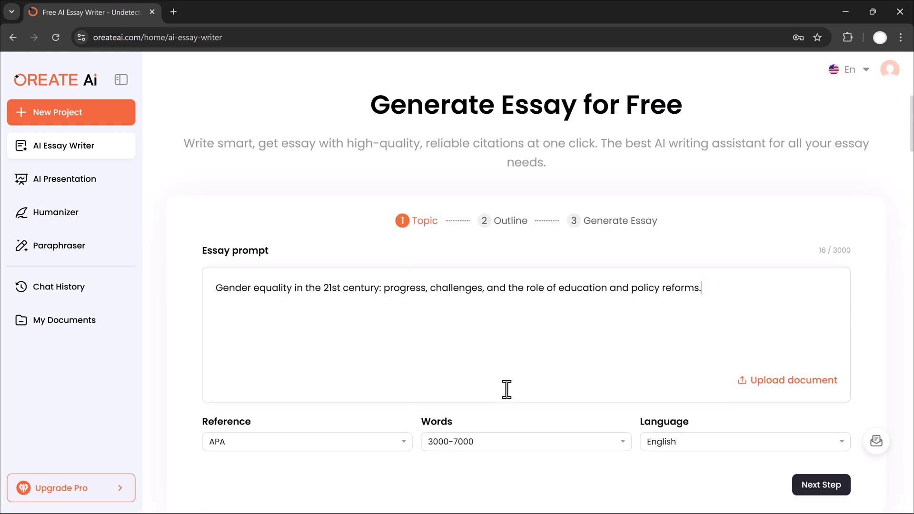
{"action": "left_click", "coordinate": [308, 446]}
{"action": "left_click", "coordinate": [521, 446]}
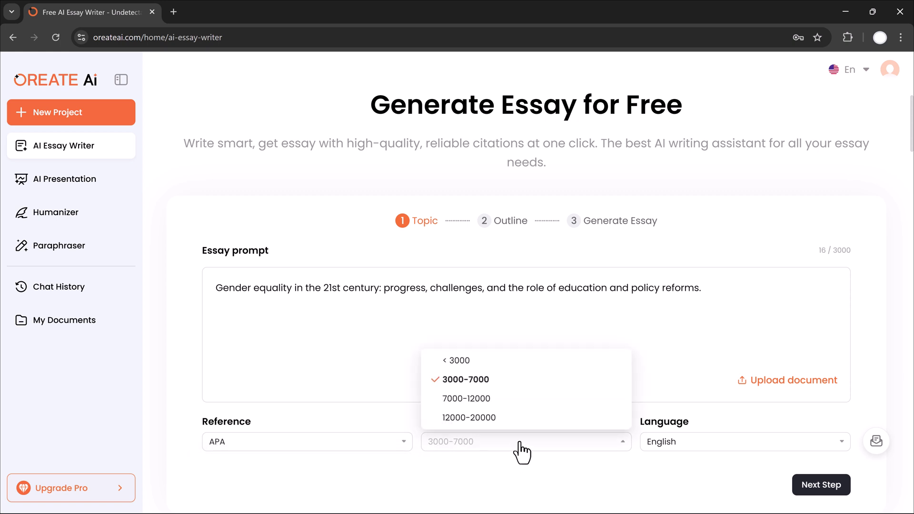
{"action": "left_click", "coordinate": [738, 446]}
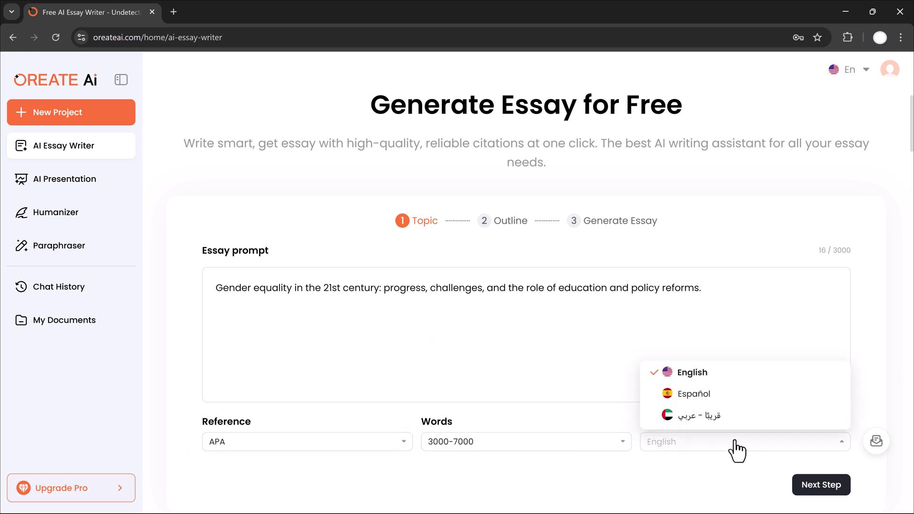
{"action": "left_click", "coordinate": [820, 485]}
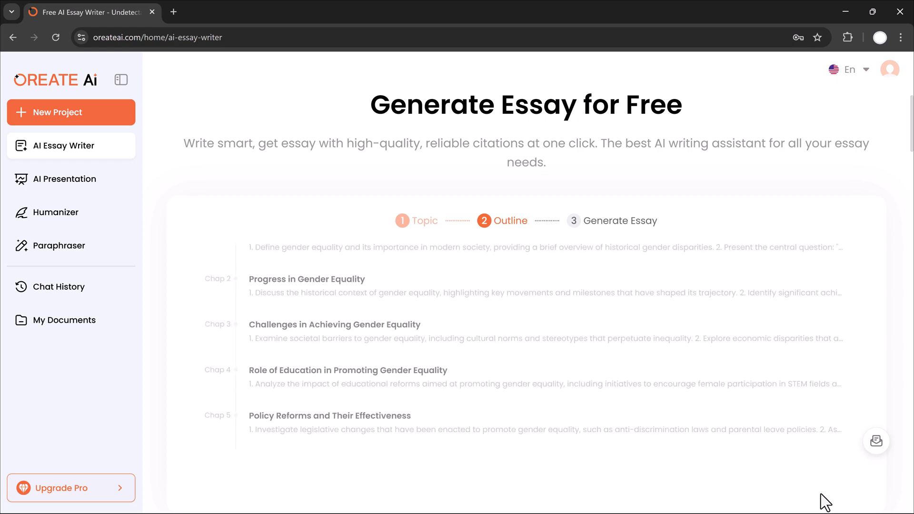
{"action": "left_click", "coordinate": [821, 485]}
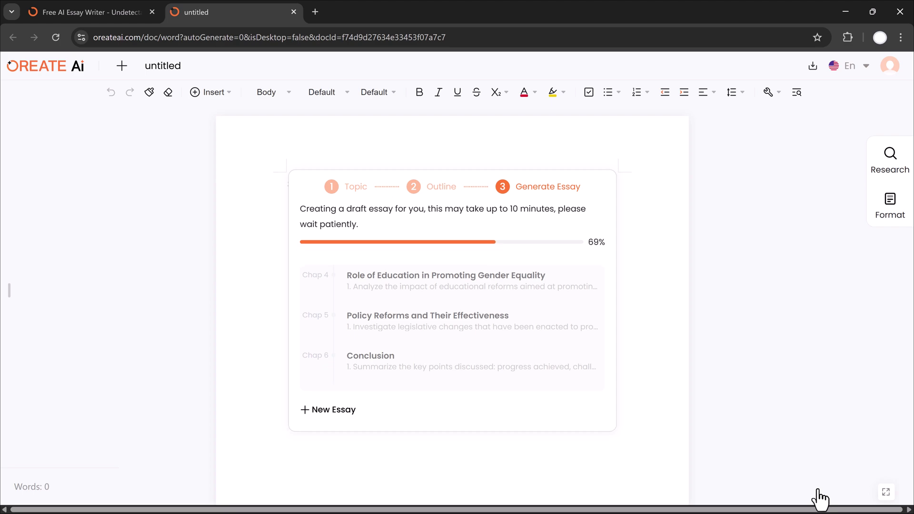
{"action": "scroll", "coordinate": [706, 369], "scroll_direction": "down", "scroll_amount": 3}
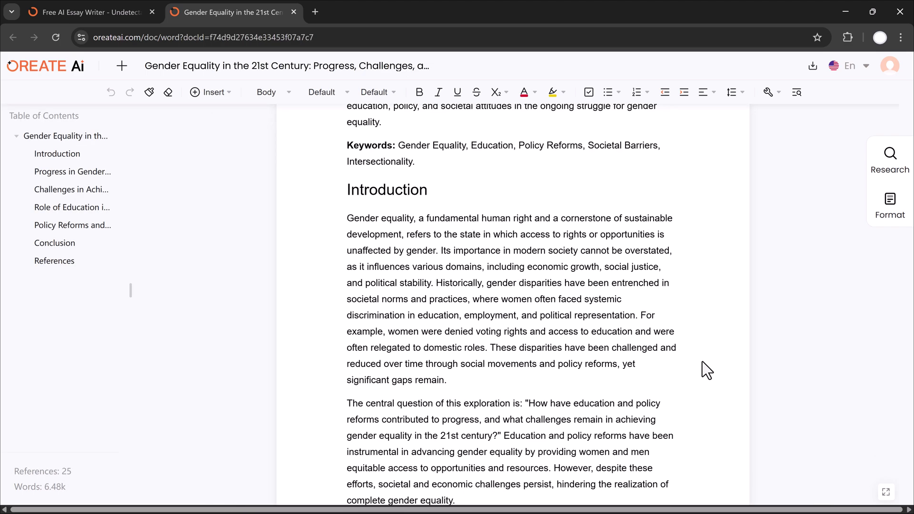
{"action": "scroll", "coordinate": [705, 369], "scroll_direction": "down", "scroll_amount": 5}
{"action": "scroll", "coordinate": [706, 368], "scroll_direction": "down", "scroll_amount": 5}
{"action": "scroll", "coordinate": [706, 368], "scroll_direction": "down", "scroll_amount": 8}
{"action": "scroll", "coordinate": [706, 368], "scroll_direction": "down", "scroll_amount": 5}
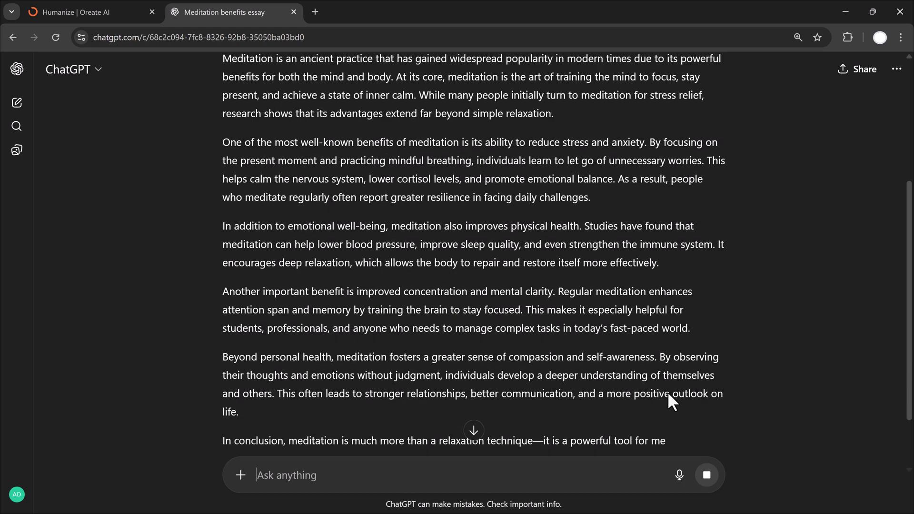
{"action": "scroll", "coordinate": [393, 309], "scroll_direction": "up", "scroll_amount": 2}
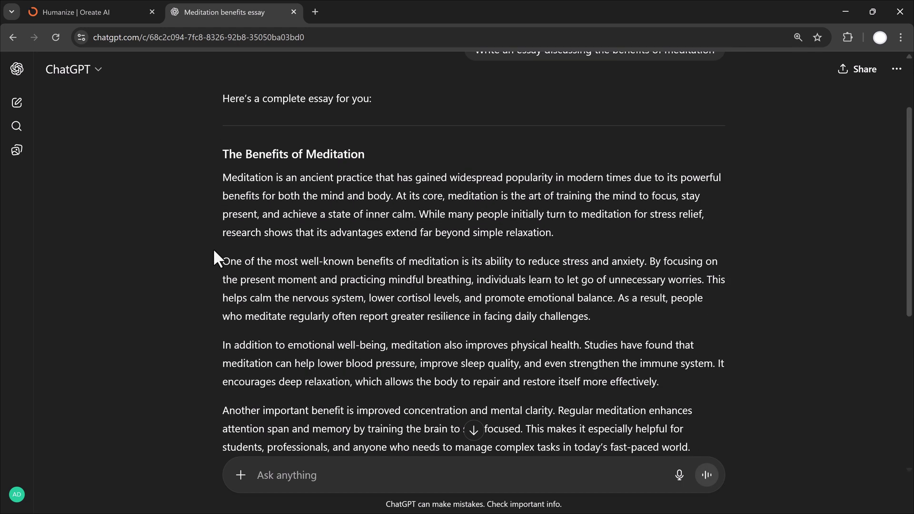
Step: Humanize ChatGPT's stress and physical health paragraphs in Oreate's Humanizer
{"action": "left_click_drag", "start_coordinate": [215, 256], "coordinate": [731, 380]}
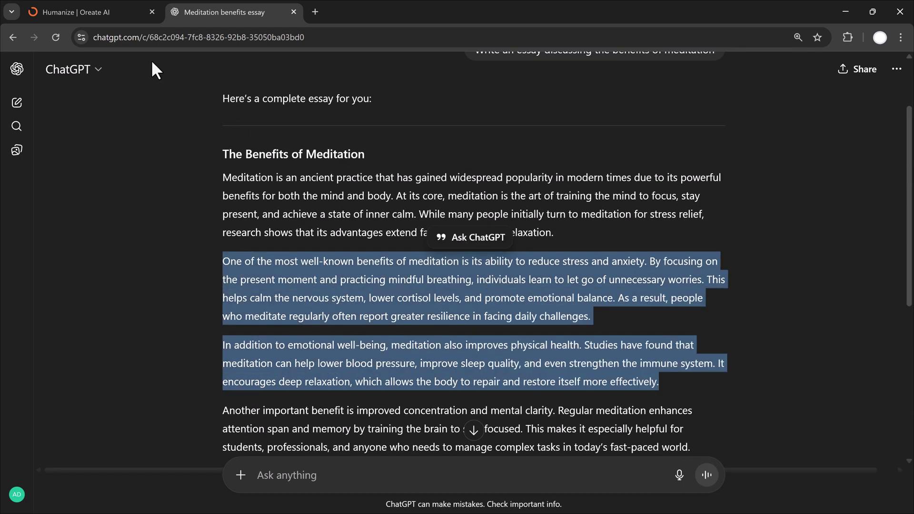
{"action": "left_click", "coordinate": [76, 13]}
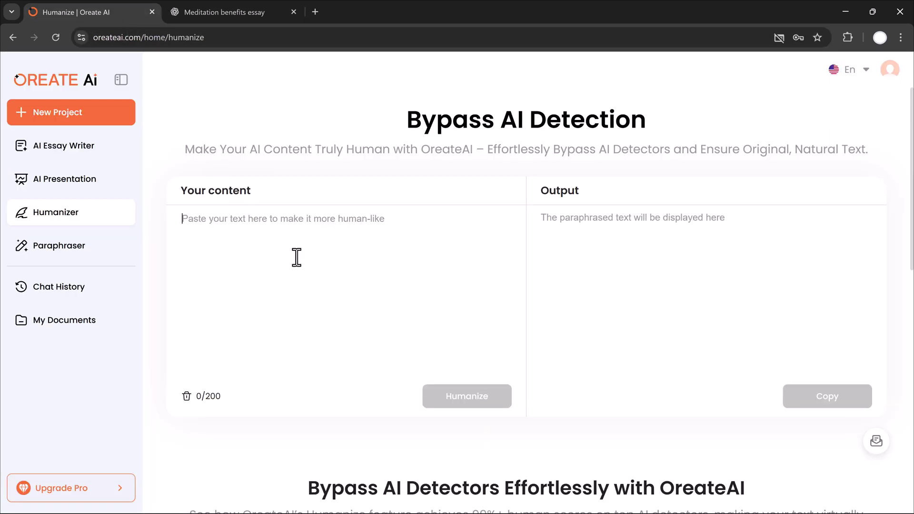
{"action": "key", "text": "ctrl+v"}
{"action": "left_click", "coordinate": [467, 395]}
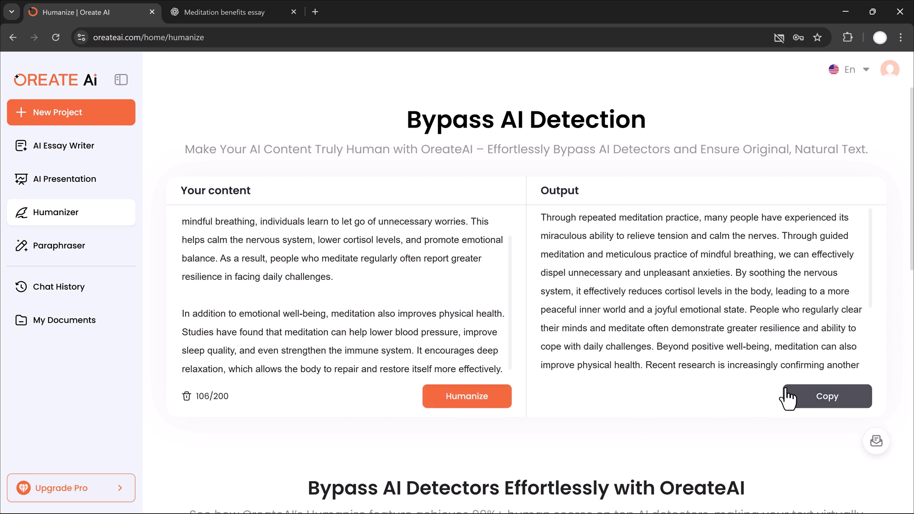
Step: Paste the humanized meditation text into ZeroGPT and run AI detection on it
{"action": "left_click", "coordinate": [821, 400]}
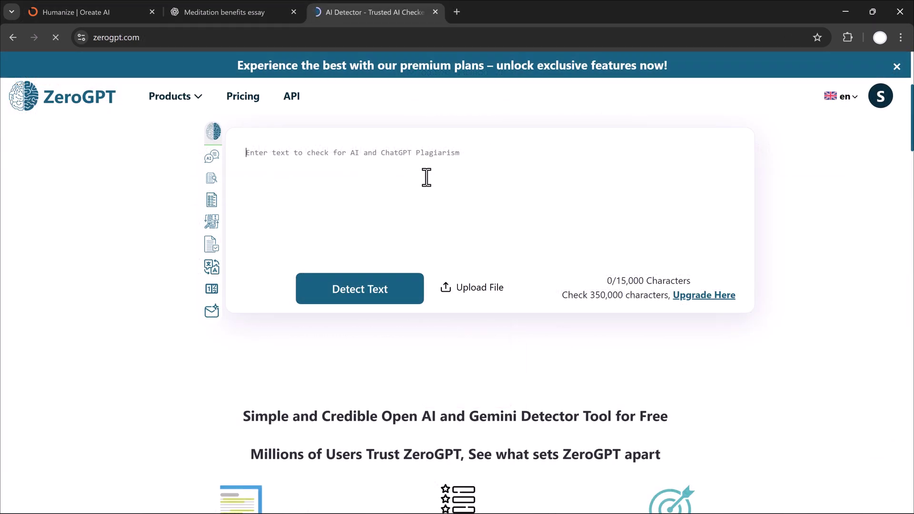
{"action": "key", "text": "ctrl+v"}
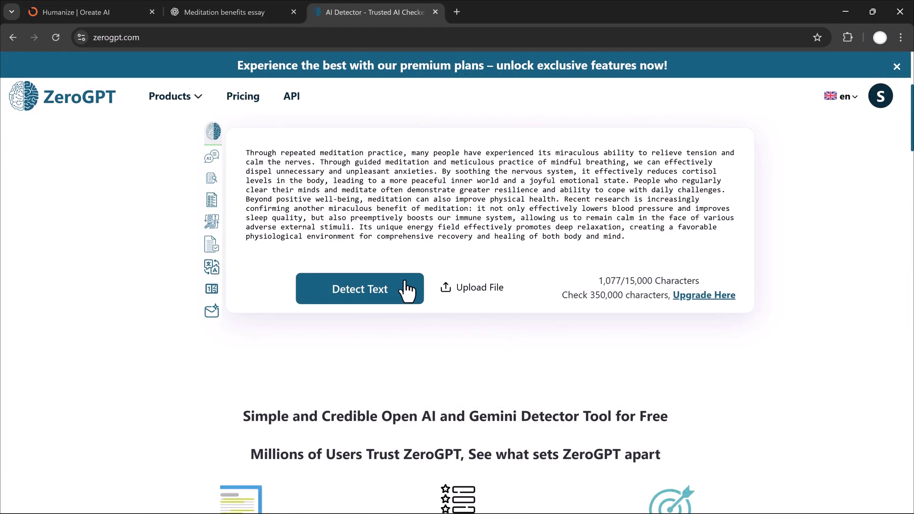
{"action": "left_click", "coordinate": [396, 289]}
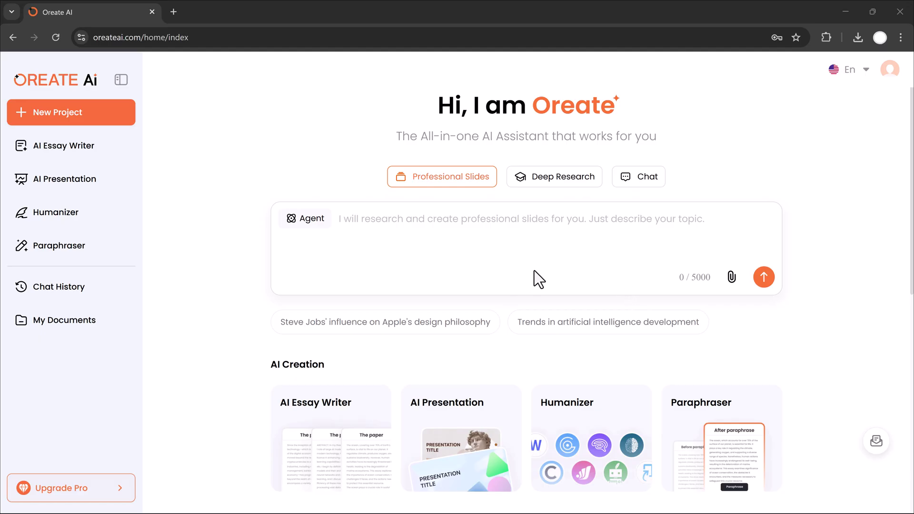
Step: Bring up Oreate AI's Pro upgrade plans with 7-day, monthly and annual prices
{"action": "left_click", "coordinate": [82, 479]}
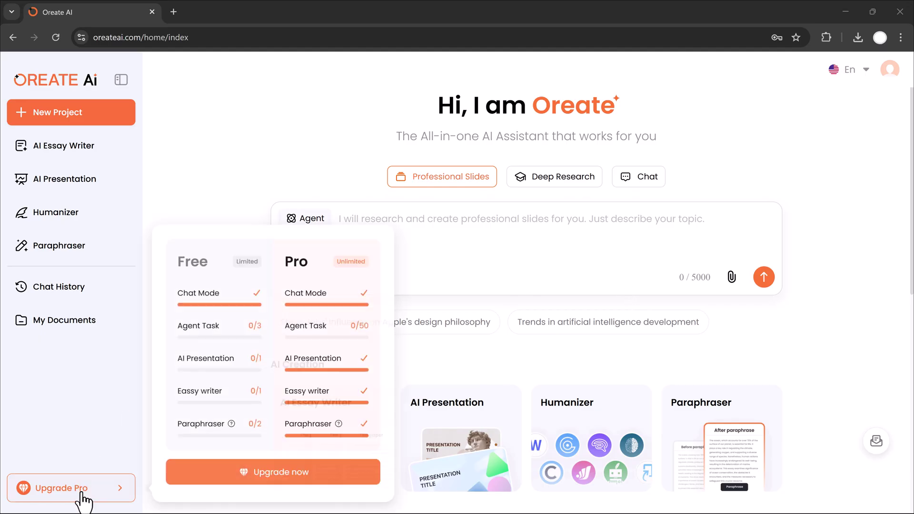
{"action": "left_click", "coordinate": [276, 474]}
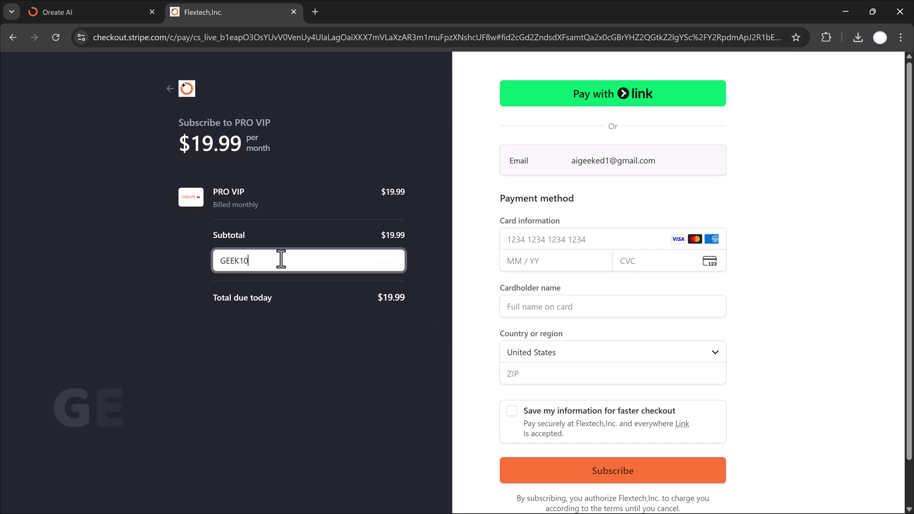
Step: Apply the GEEK10 promo code to the PRO VIP checkout
{"action": "left_click", "coordinate": [385, 261]}
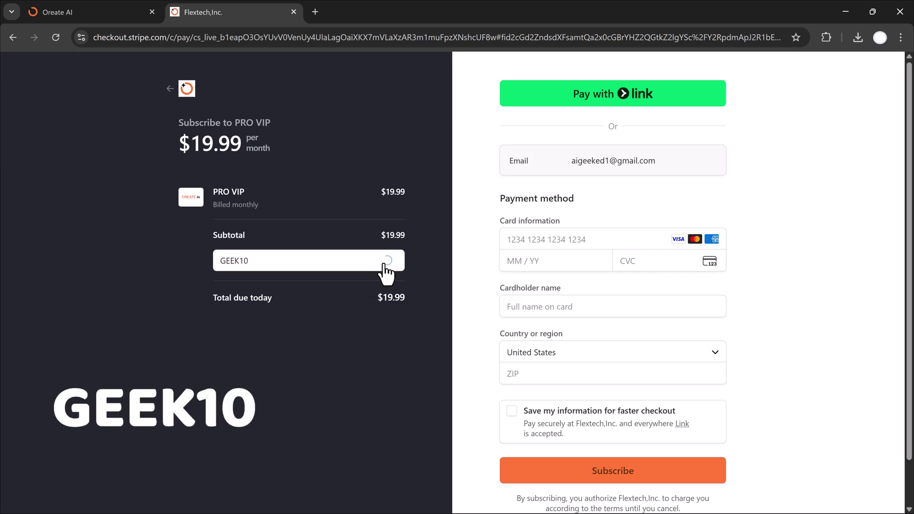